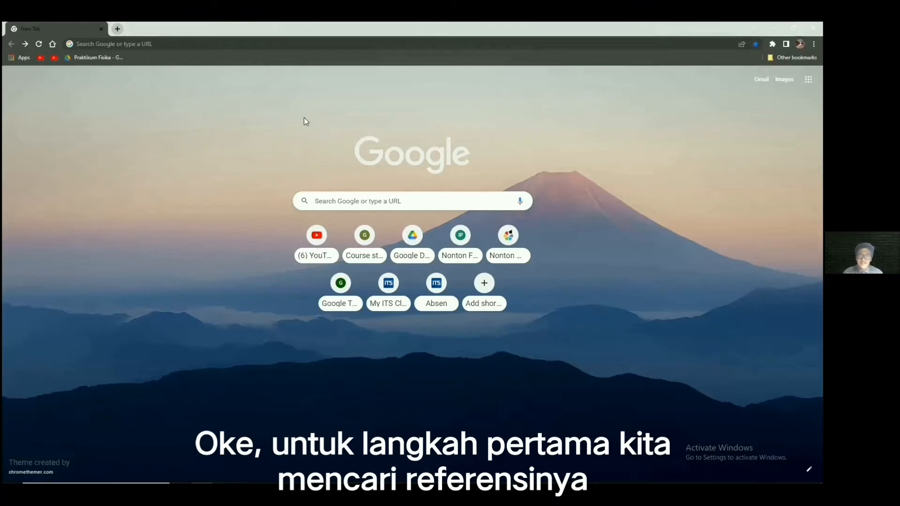
# Search the web for "mendeley search" and open Mendeley's article search page.
pyautogui.click(275, 44)
pyautogui.write('mend')
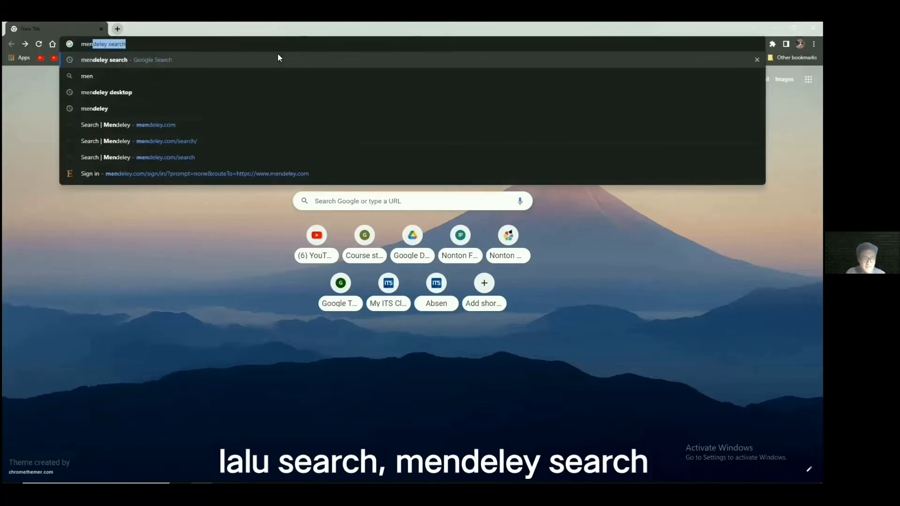
pyautogui.write('eley search')
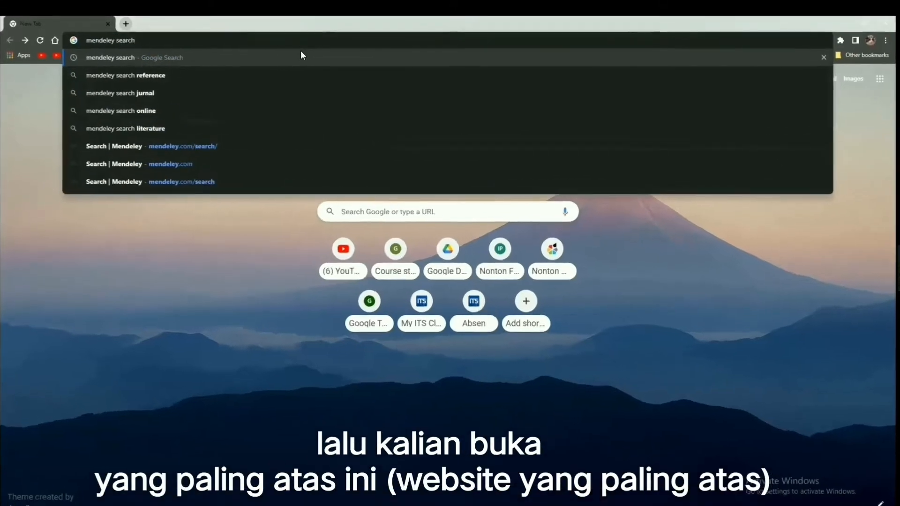
pyautogui.press('Return')
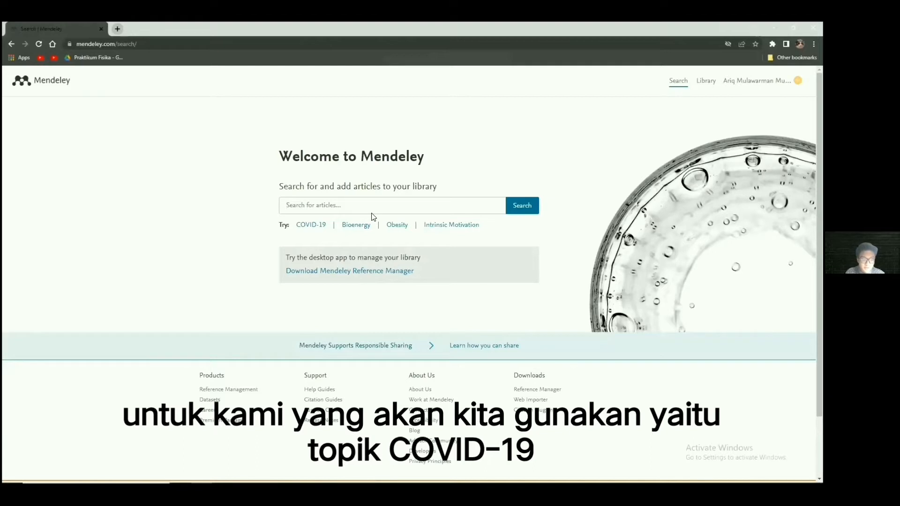
# Search Mendeley for "Covid 19" and look through the results for a widely cited article.
pyautogui.write('id 19')
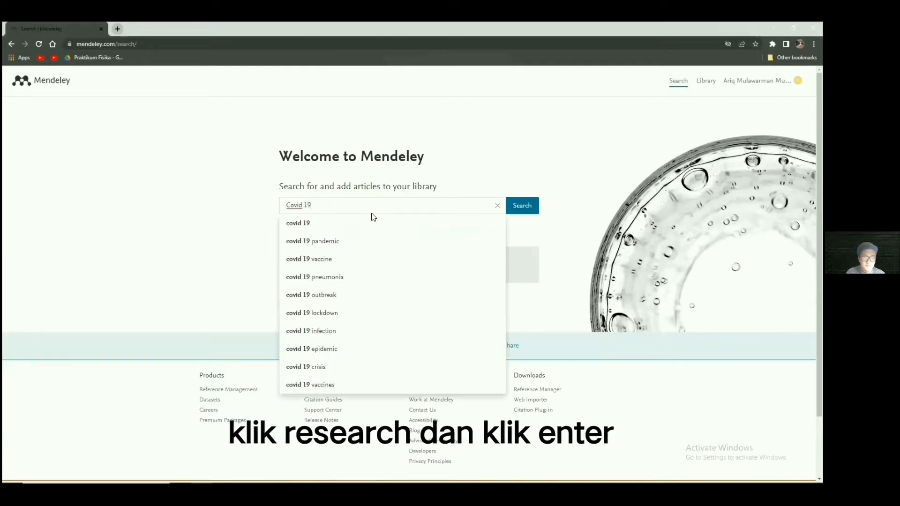
pyautogui.press('Return')
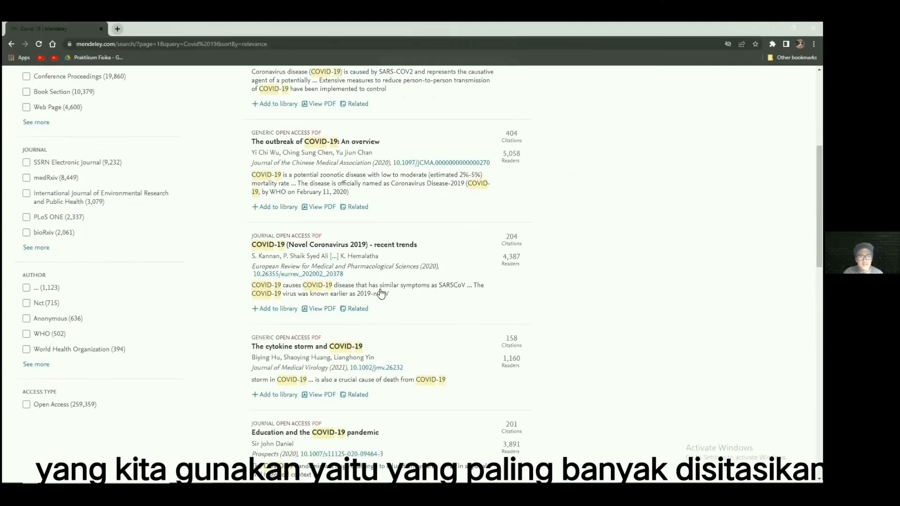
pyautogui.scroll(-2, 380, 294)
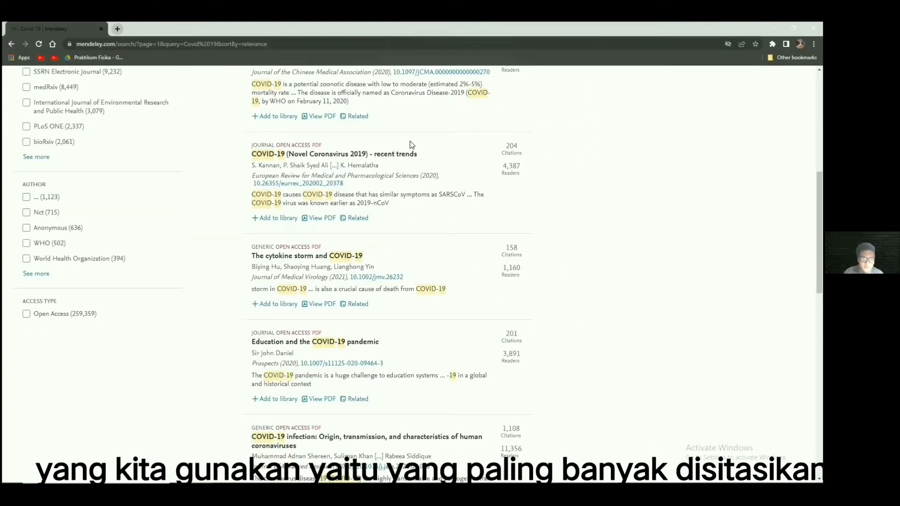
pyautogui.scroll(5, 396, 146)
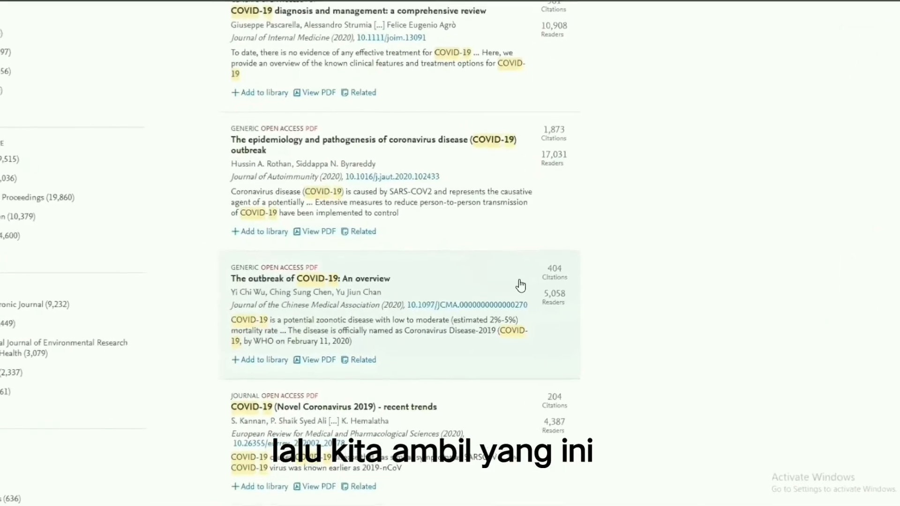
pyautogui.scroll(2, 225, 337)
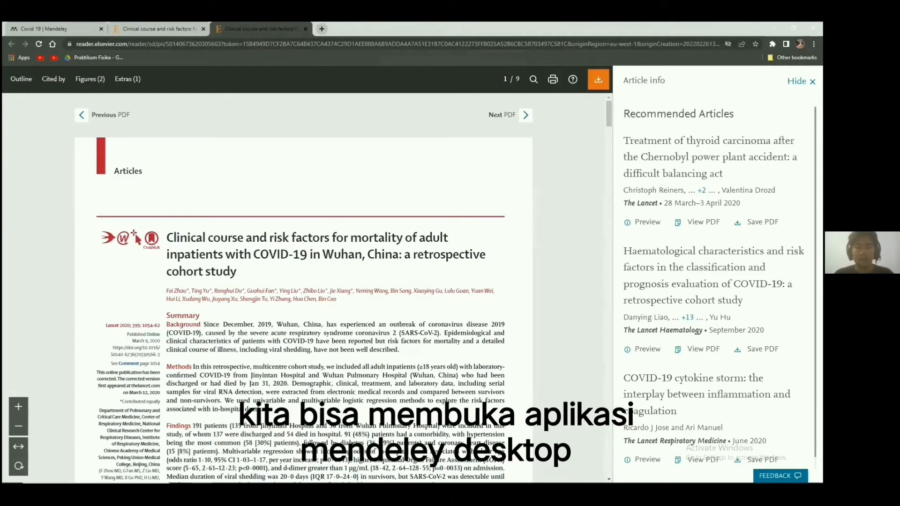
# Switch to Mendeley Desktop.
pyautogui.moveTo(328, 482)
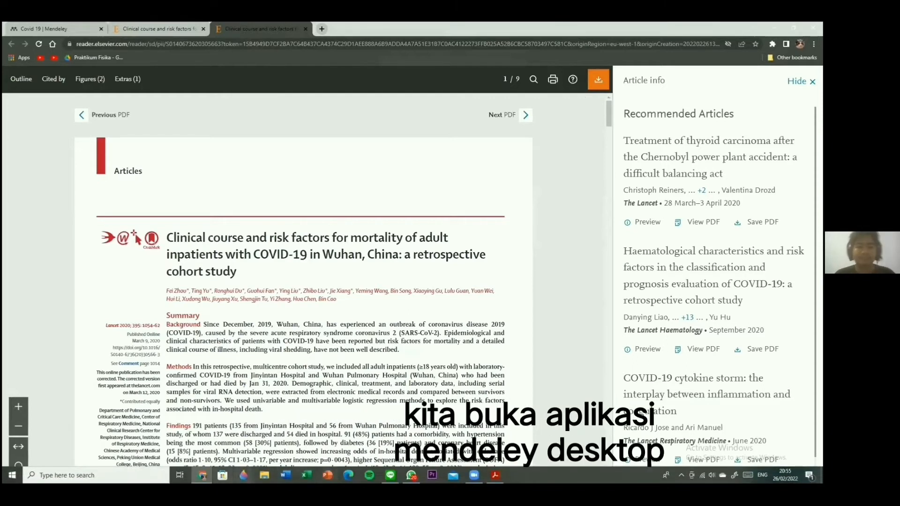
pyautogui.press('super')
pyautogui.write('med')
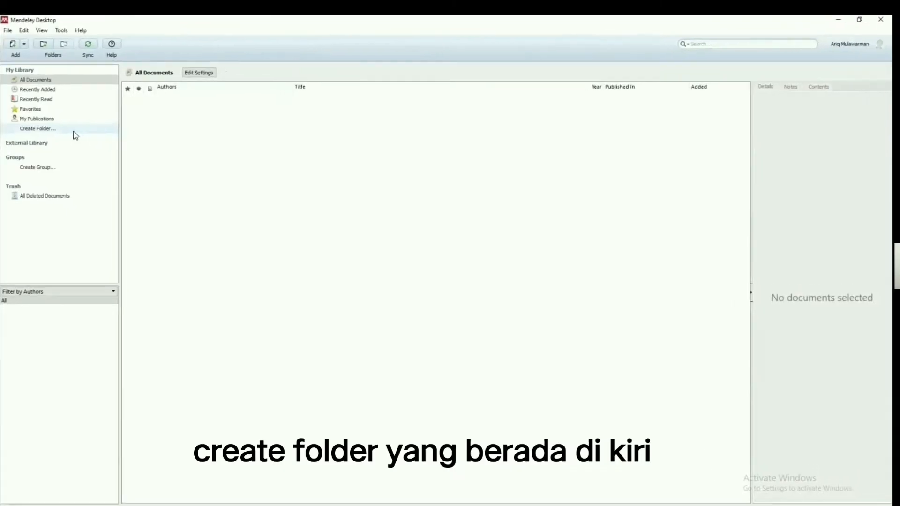
# Create a folder named "Referensi Jurnal" in My Library.
pyautogui.click(73, 131)
pyautogui.write('R')
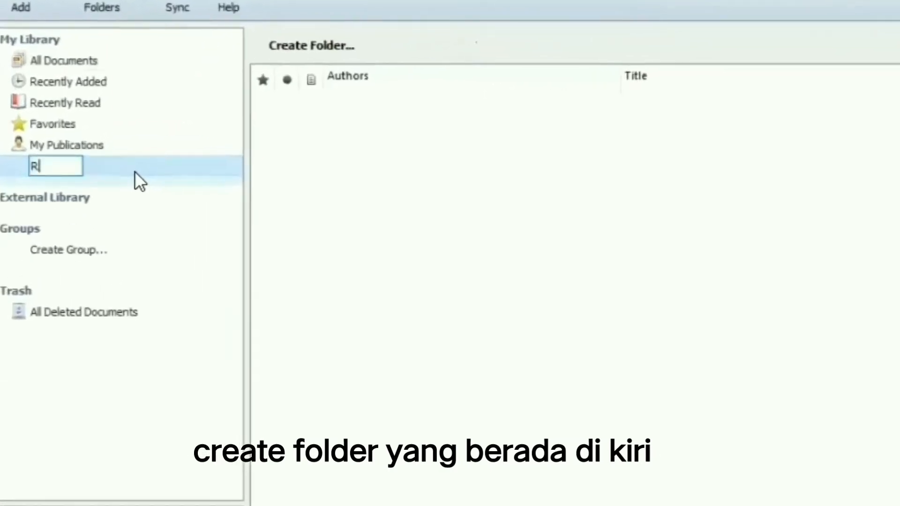
pyautogui.write('efen')
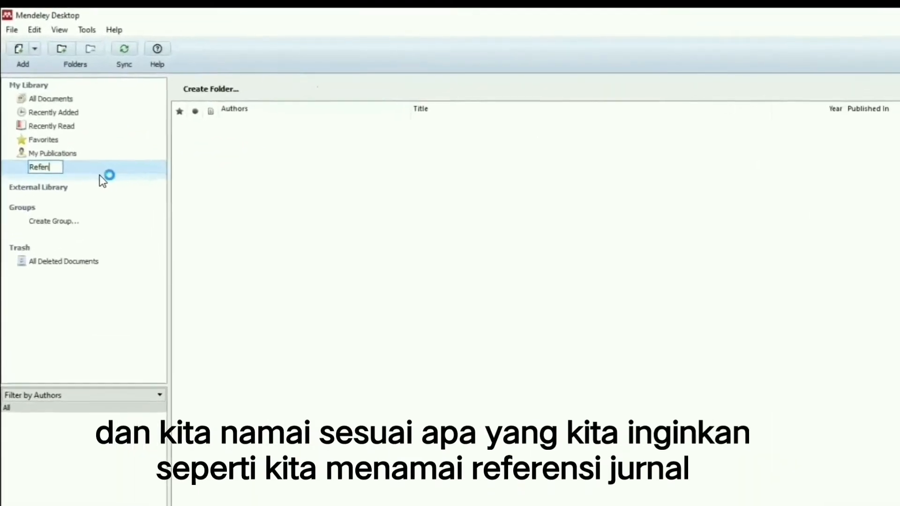
pyautogui.write('ensi ')
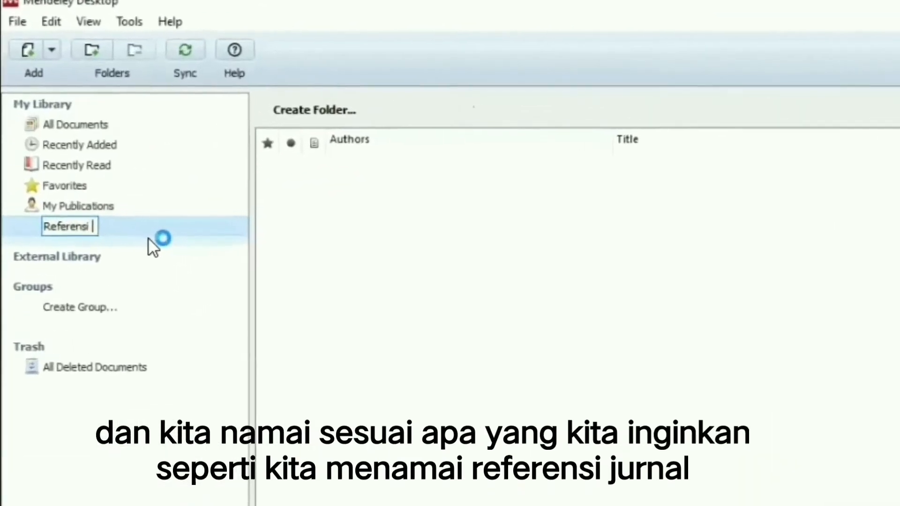
pyautogui.write('Jurnal')
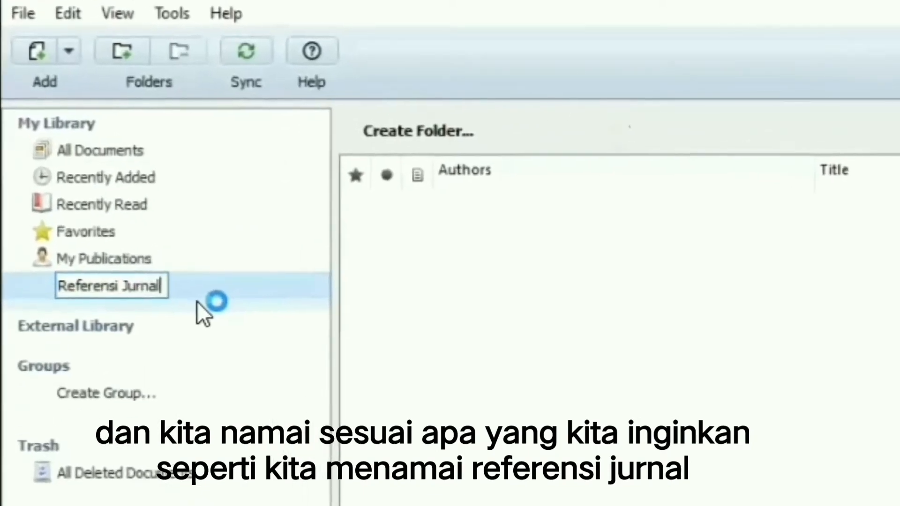
pyautogui.press('Return')
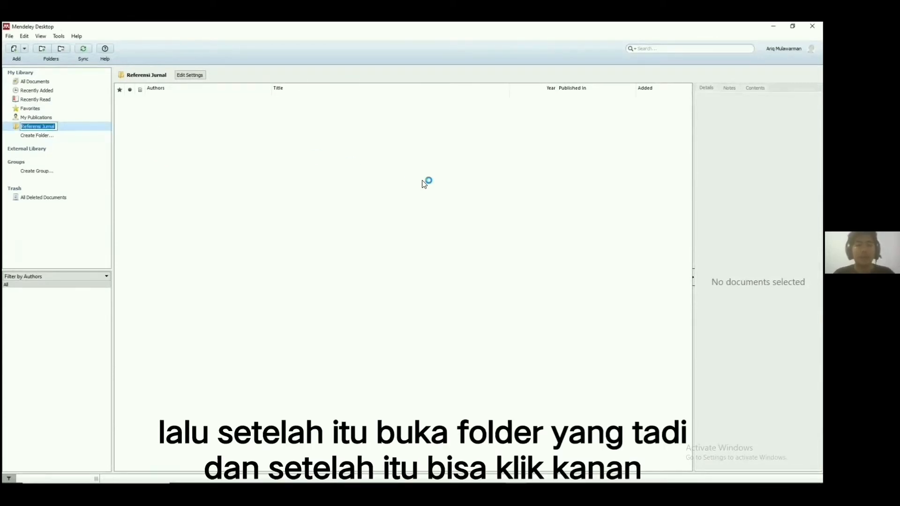
pyautogui.rightClick(341, 174)
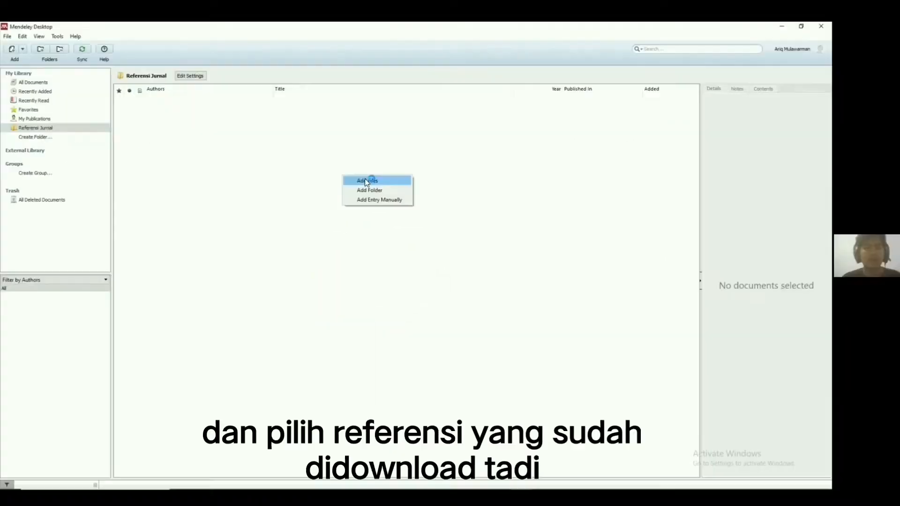
pyautogui.click(364, 263)
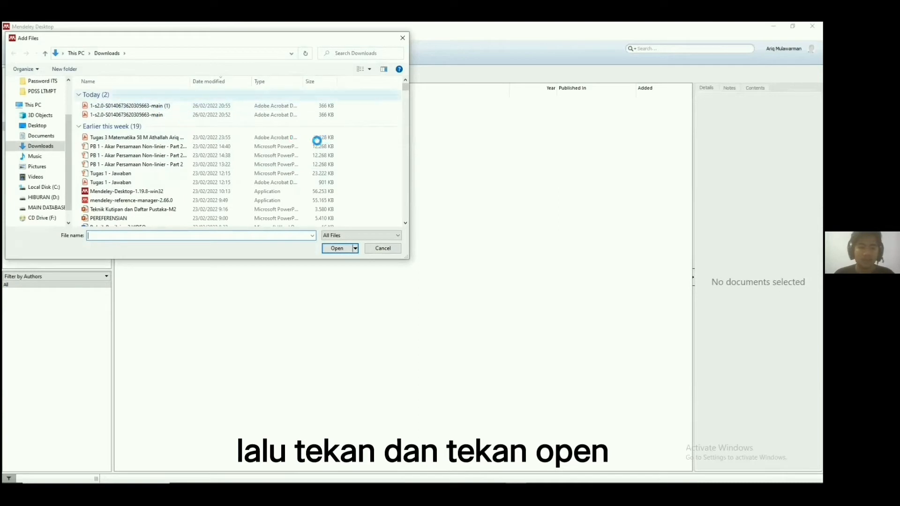
pyautogui.doubleClick(303, 114)
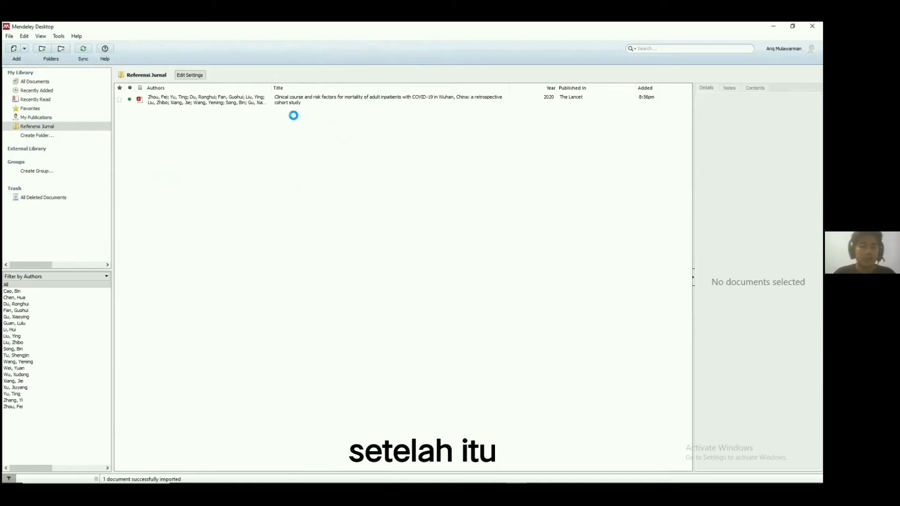
pyautogui.click(253, 114)
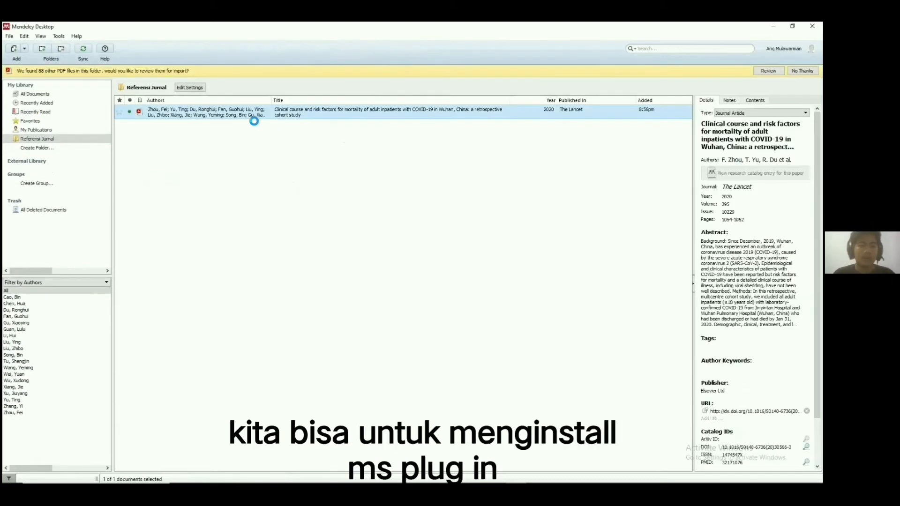
# Deselect the imported article and install the MS Word Plugin.
pyautogui.click(317, 147)
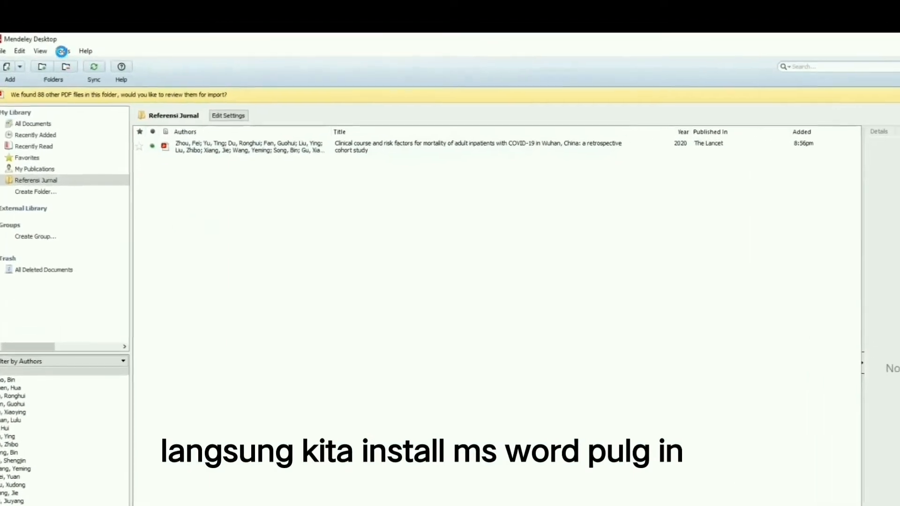
pyautogui.click(68, 63)
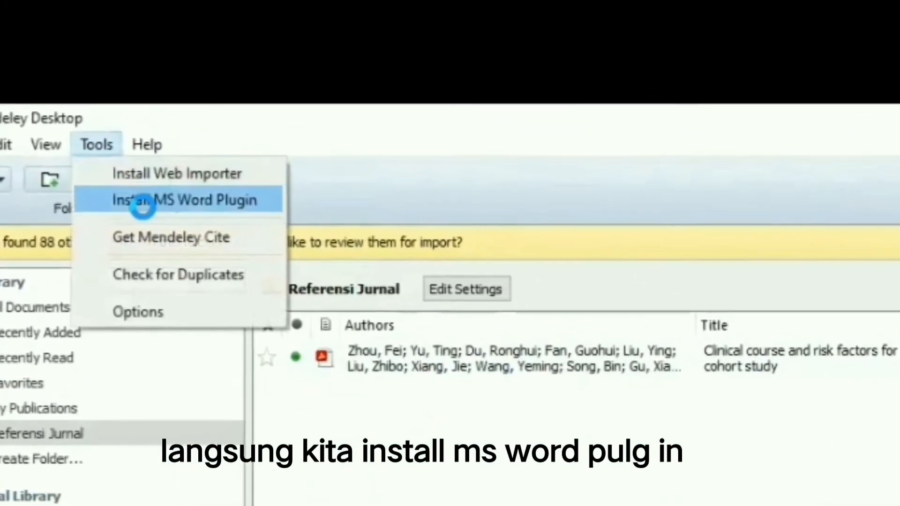
pyautogui.click(150, 219)
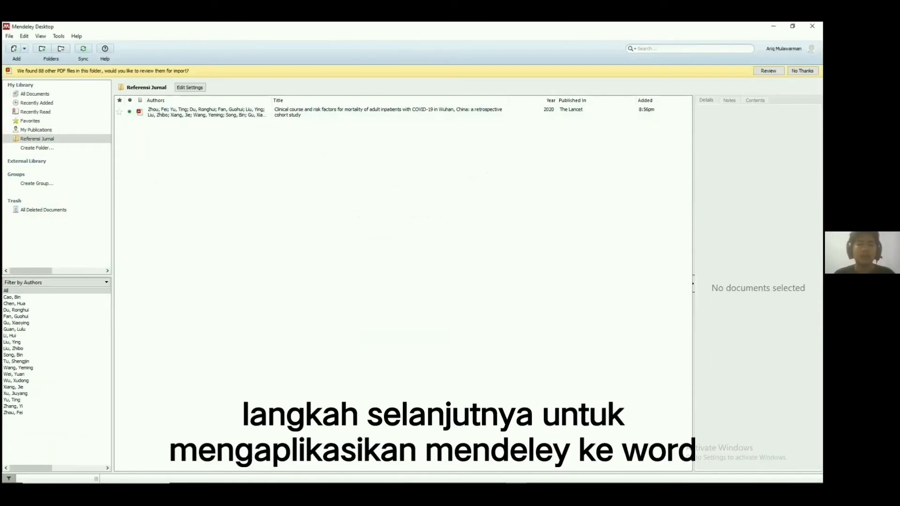
# Copy the first sentence of the article's Interpretation section from the PDF into the blank Word document.
pyautogui.moveTo(285, 483)
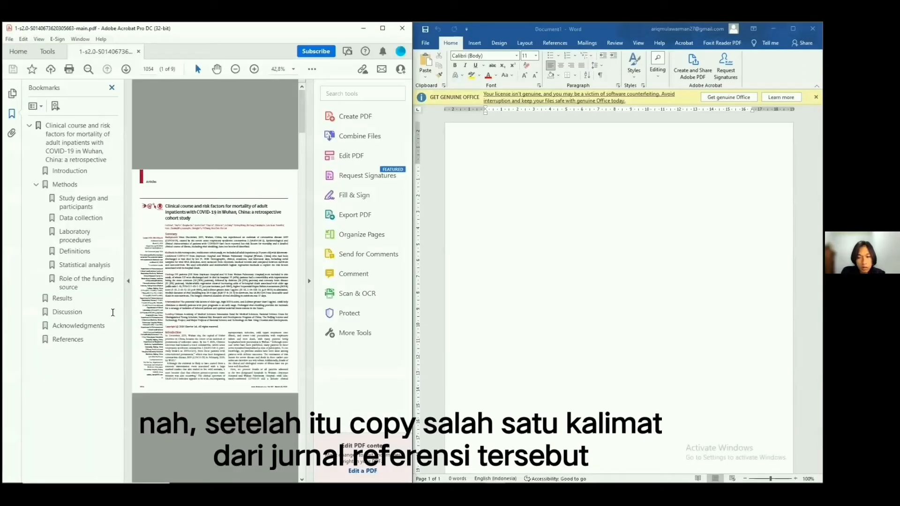
pyautogui.moveTo(127, 313); pyautogui.dragTo(101, 313)
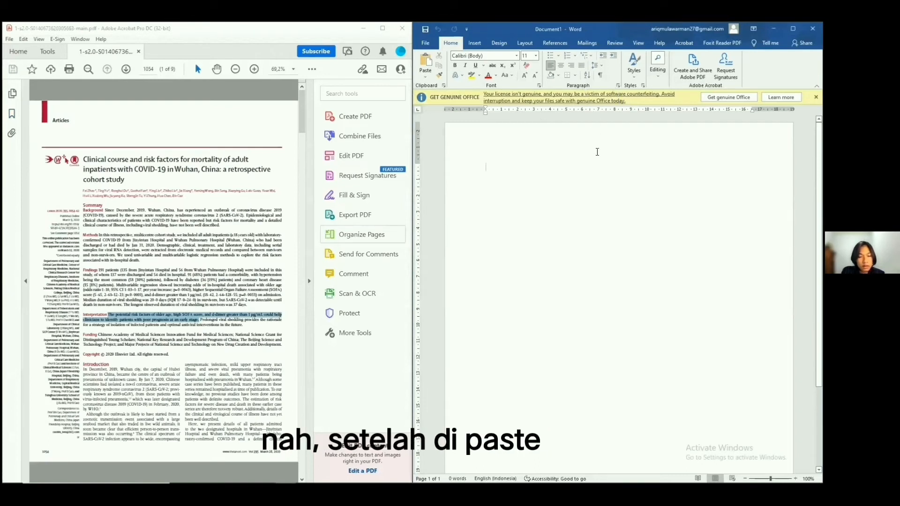
pyautogui.write('The potential risk factors of older age, high SOFA score, and d-dimer greater than 1 μg/mL could help clinicians to identify patients with poor prognosis at an early stage.')
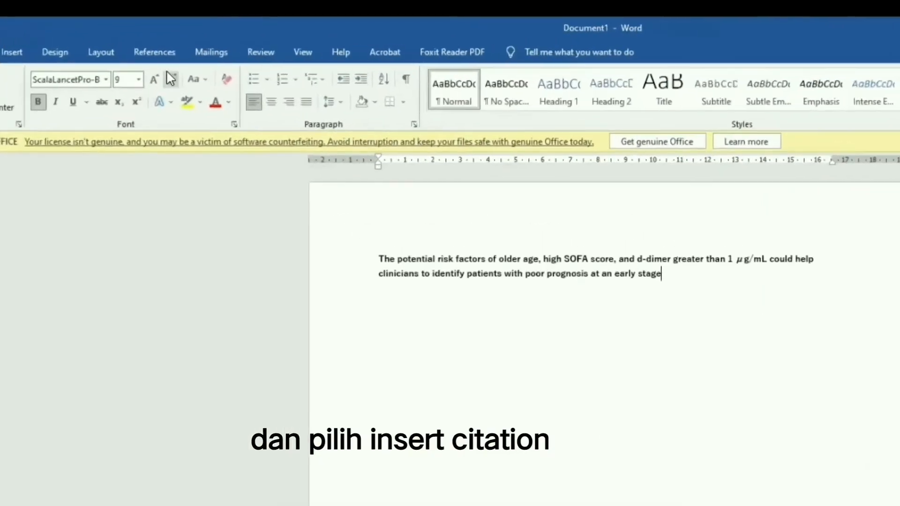
# Insert a Mendeley citation for the COVID-19 clinical course article at the end of the pasted sentence, picking it in Mendeley Desktop.
pyautogui.click(290, 216)
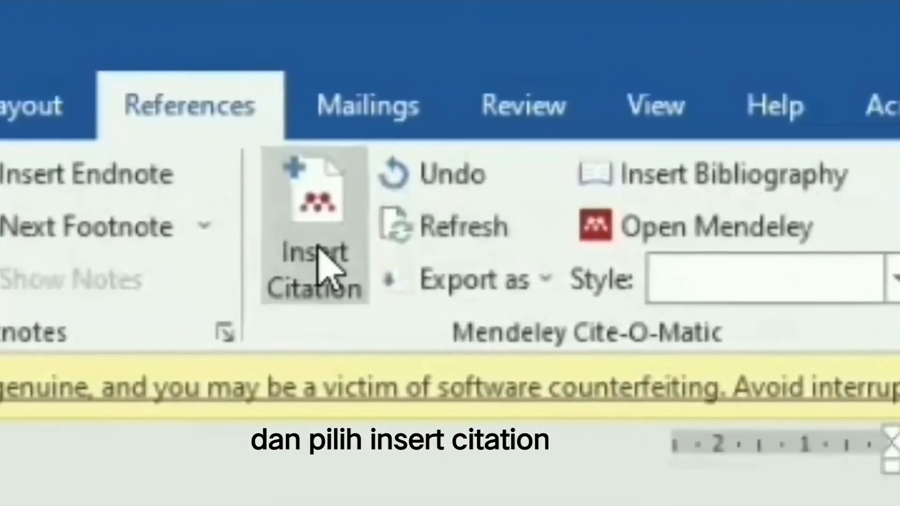
pyautogui.click(225, 129)
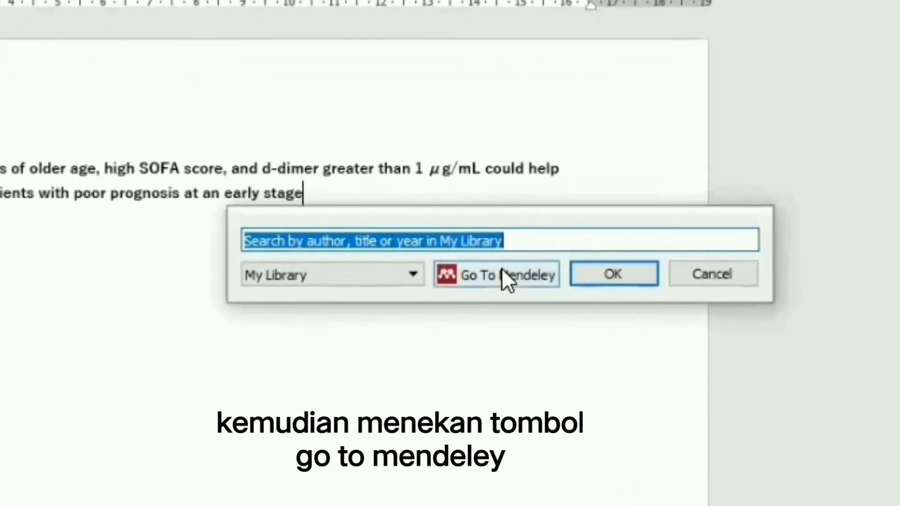
pyautogui.click(502, 272)
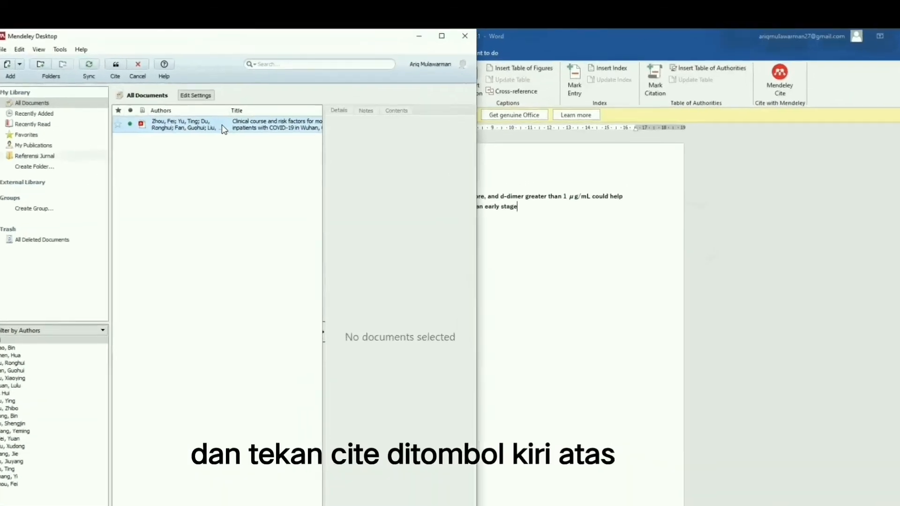
pyautogui.click(195, 106)
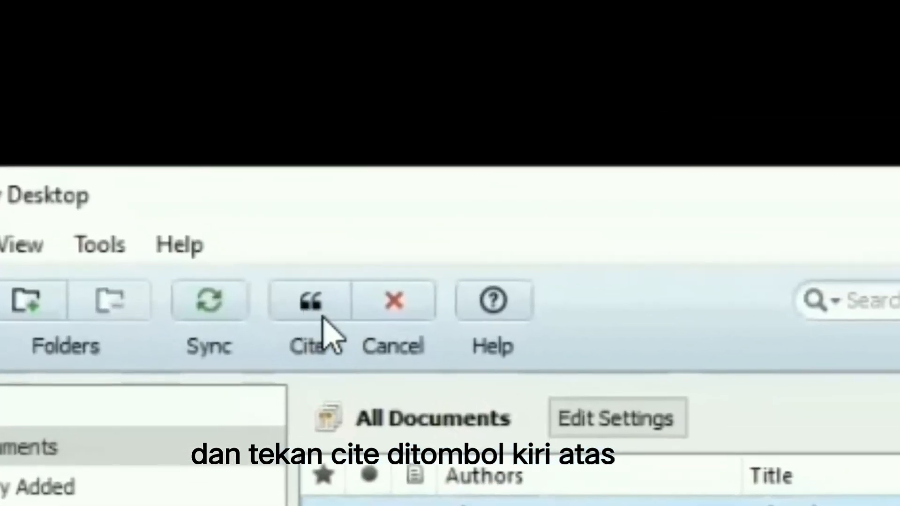
pyautogui.click(322, 317)
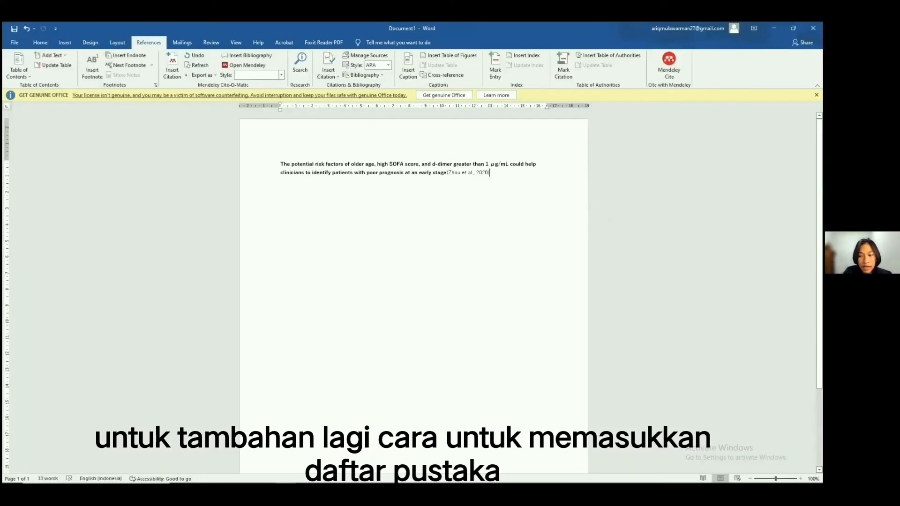
# Add the heading "Daftar Pustaka" below the cited sentence and insert the Mendeley bibliography under it.
pyautogui.press('Return')
pyautogui.write('Daftar Pustaka')
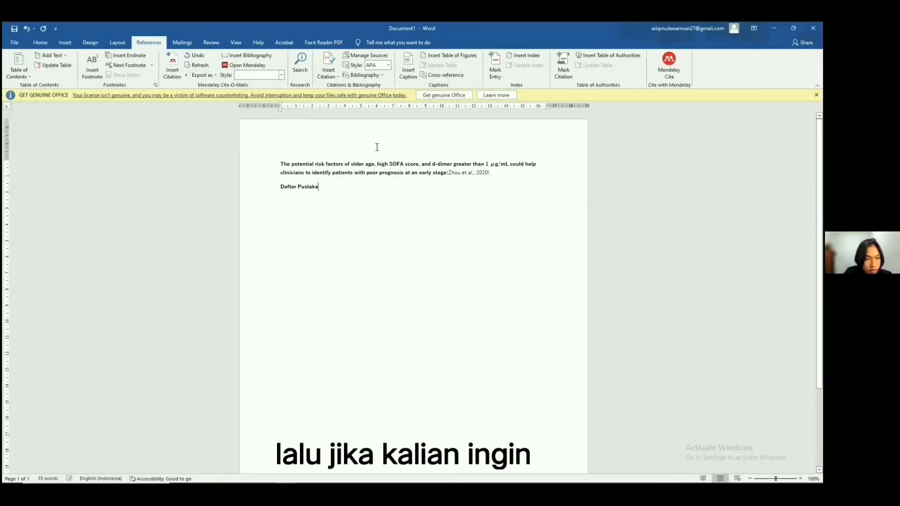
pyautogui.press('Return')
pyautogui.click(241, 54)
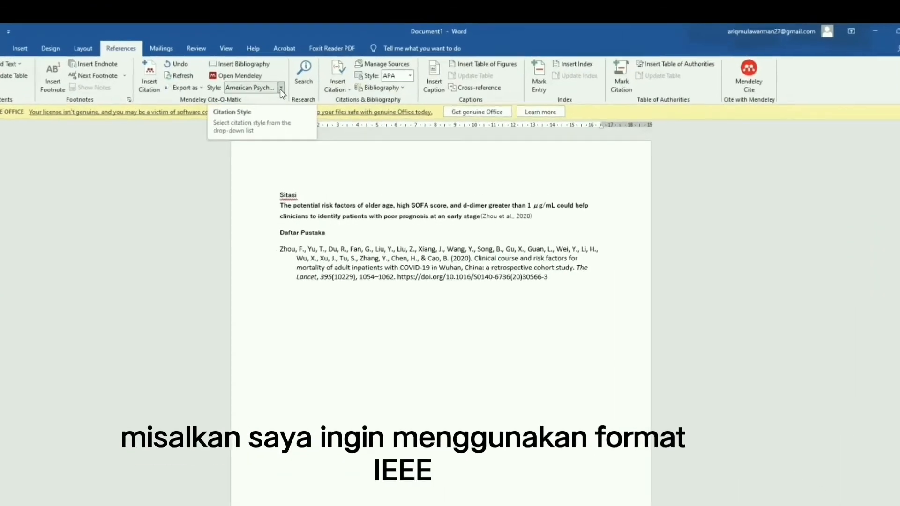
# Set the Mendeley citation style to IEEE.
pyautogui.click(280, 105)
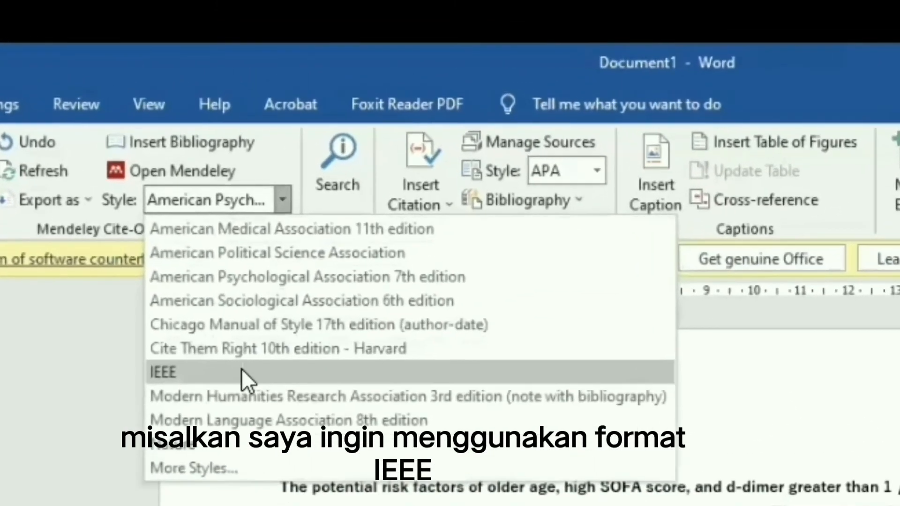
pyautogui.click(248, 313)
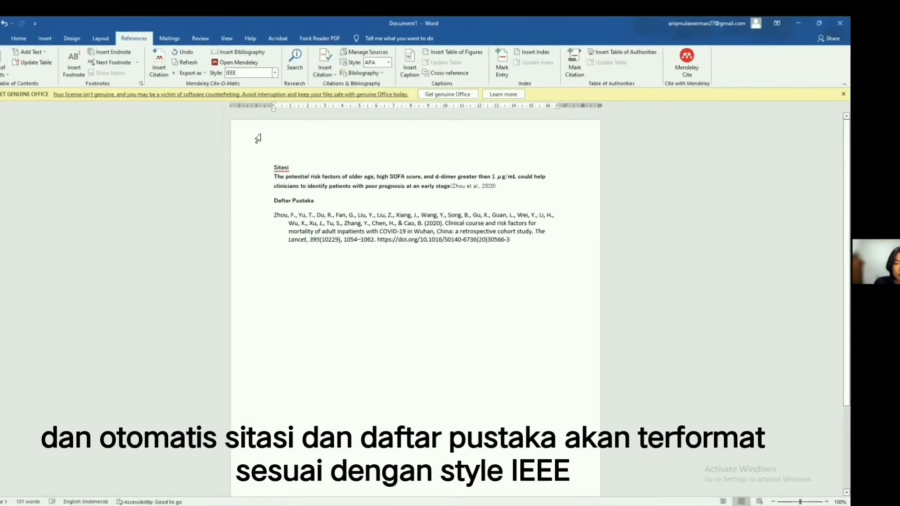